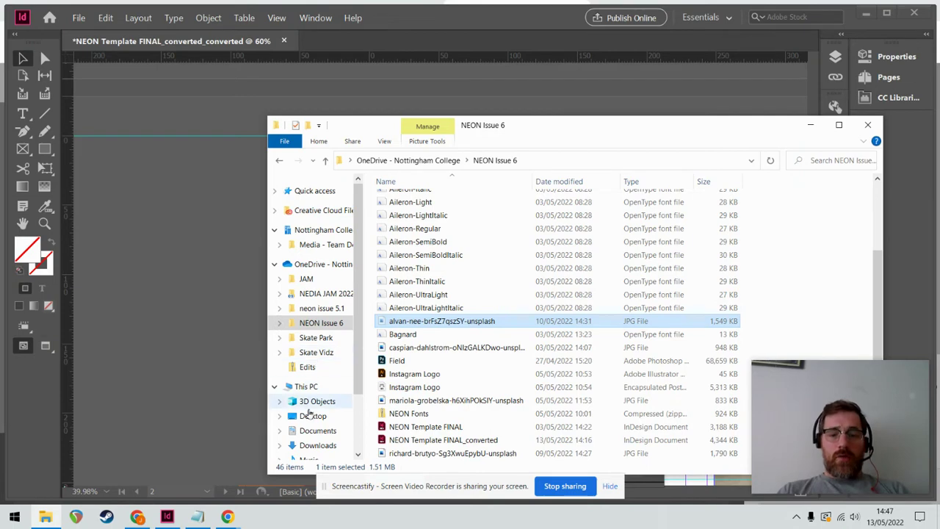
# Step: Paste a copy of the alvan-nee unsplash JPG into the Documents folder
pyautogui.click(312, 430)
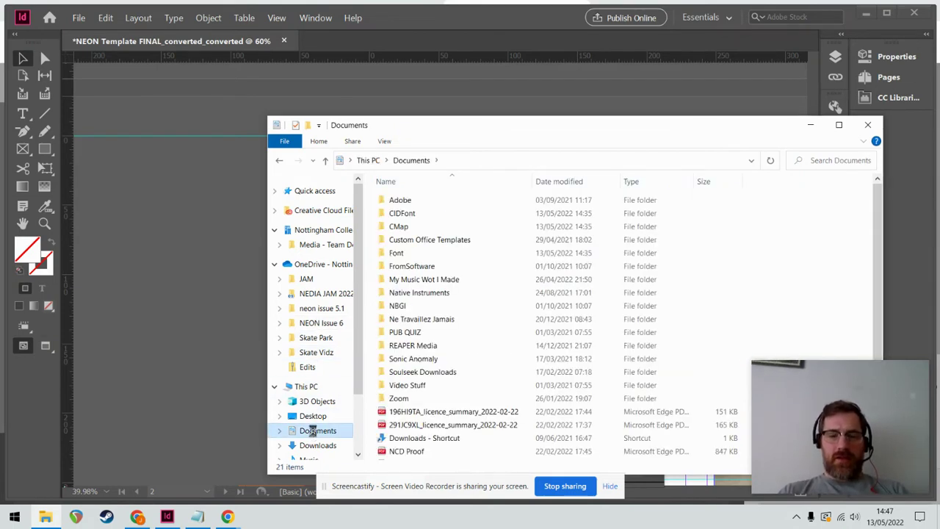
pyautogui.click(203, 321)
pyautogui.hotkey('alt', 'Tab')
pyautogui.hotkey('ctrl', 'v')
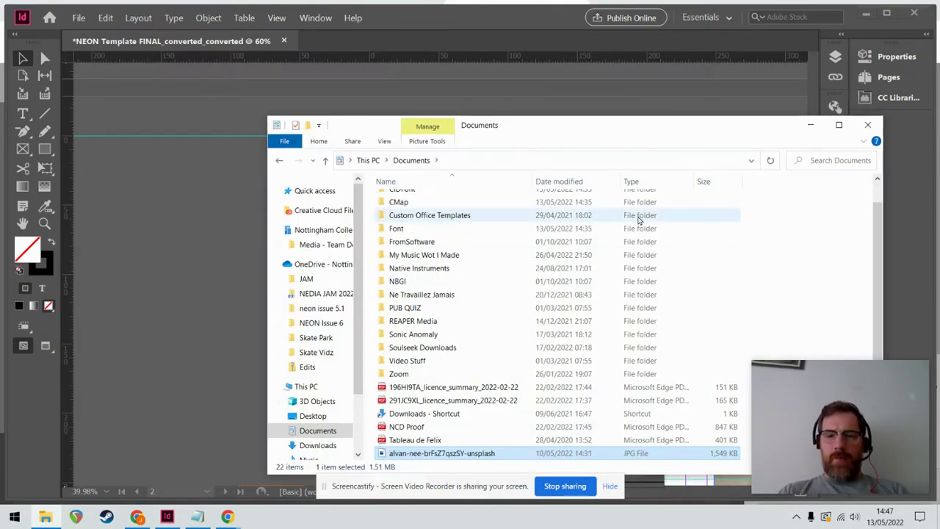
# Step: Minimise File Explorer, scroll to the page 4 corgi photo and close the Preflight error list
pyautogui.click(810, 125)
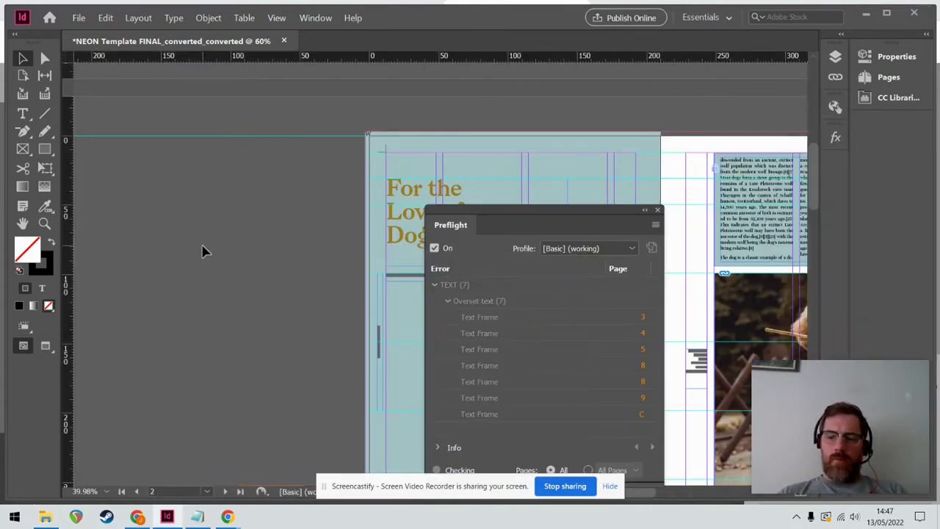
pyautogui.scroll(-10, 204, 252)
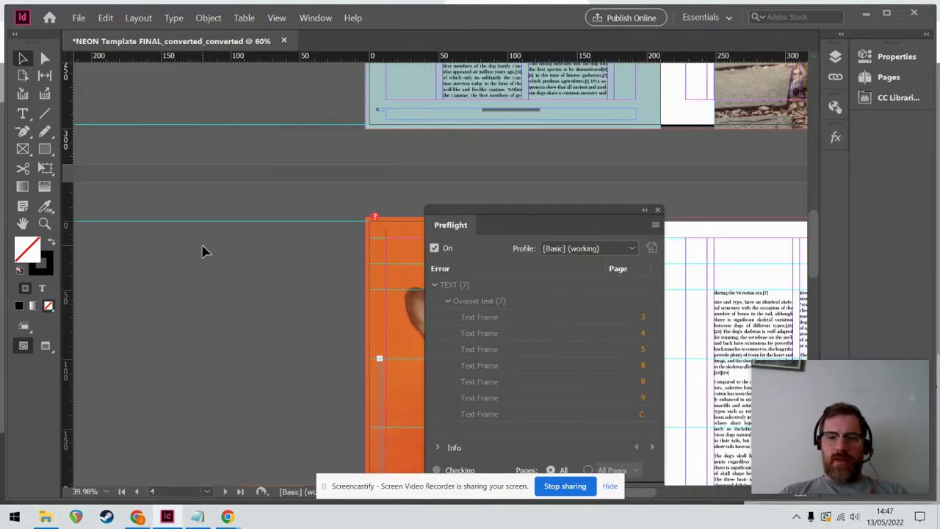
pyautogui.click(658, 210)
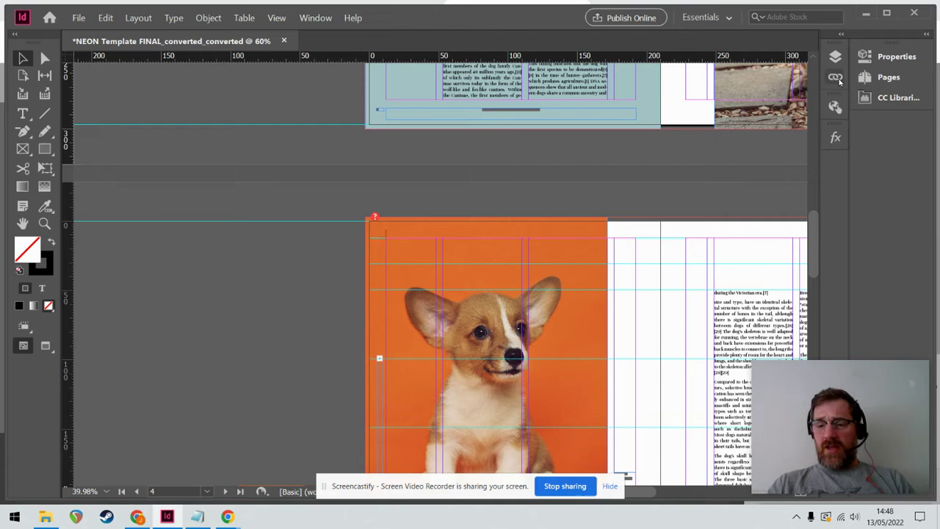
# Step: In the Links panel, relink the missing alvan-nee image to the JPG copy in This PC > Documents
pyautogui.click(311, 19)
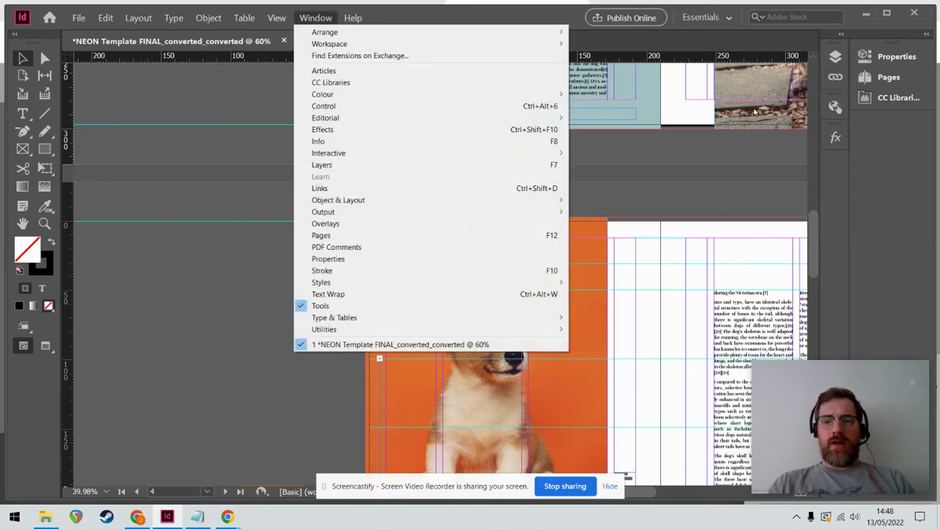
pyautogui.click(835, 77)
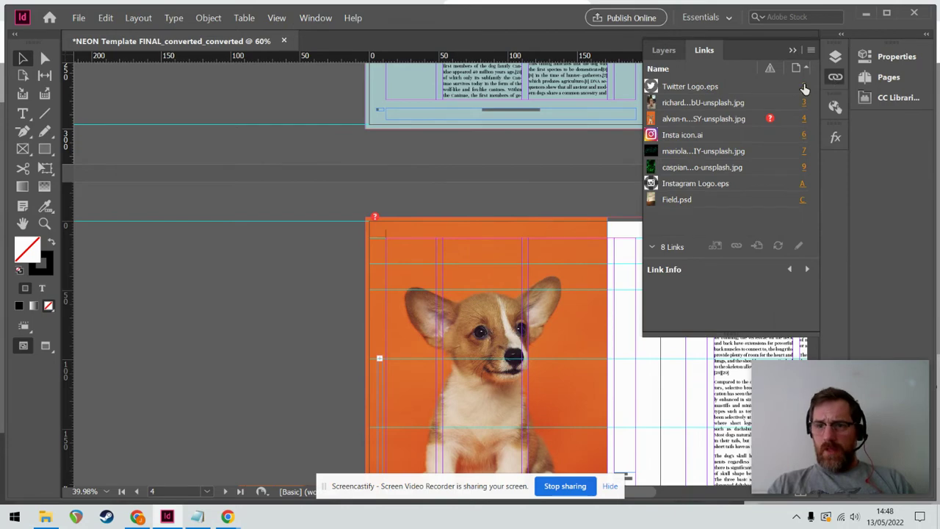
pyautogui.doubleClick(770, 119)
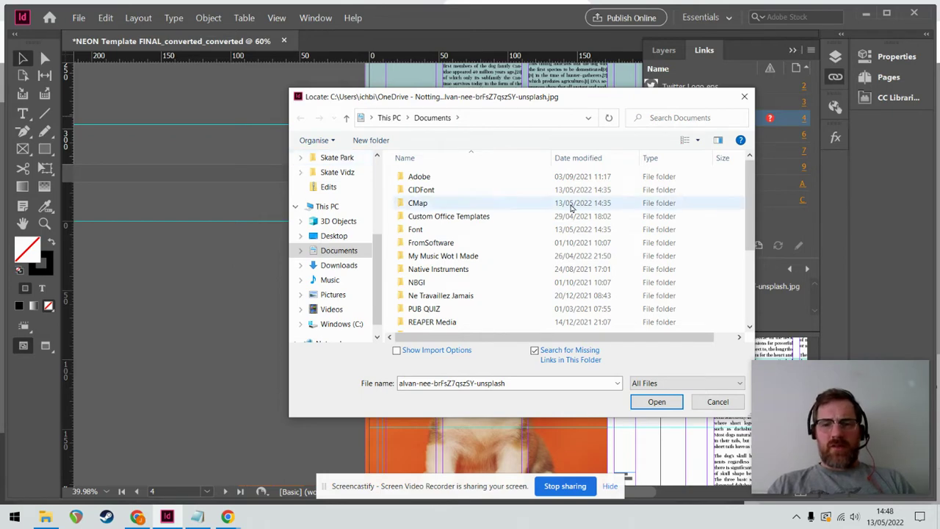
pyautogui.moveTo(747, 188); pyautogui.dragTo(747, 268)
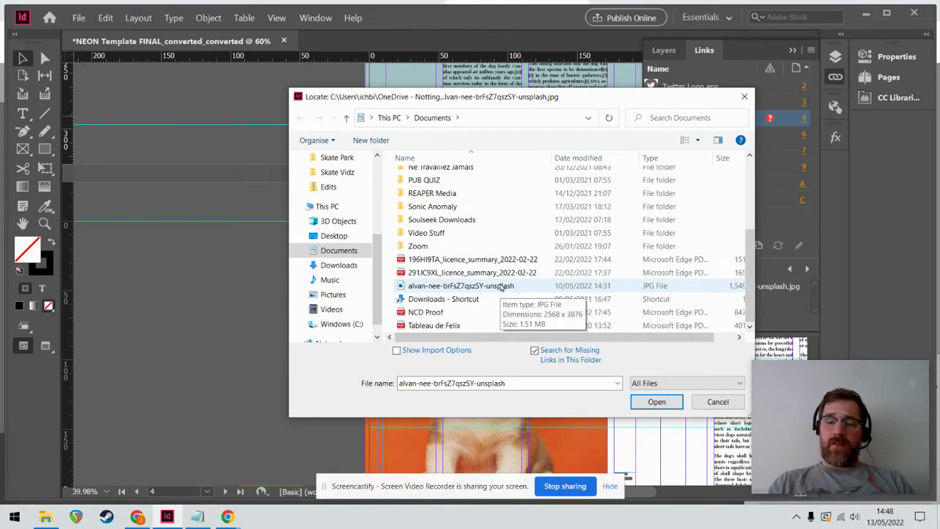
pyautogui.doubleClick(502, 286)
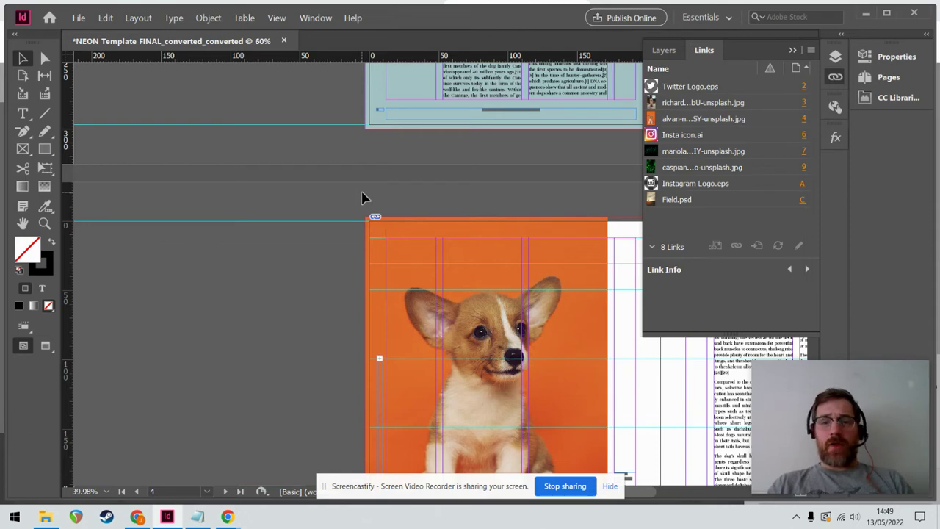
# Step: Minimise InDesign and Chrome, open File Explorer at OneDrive - Nottingham College and select the NEON Issue 6 folder
pyautogui.click(865, 14)
pyautogui.click(867, 10)
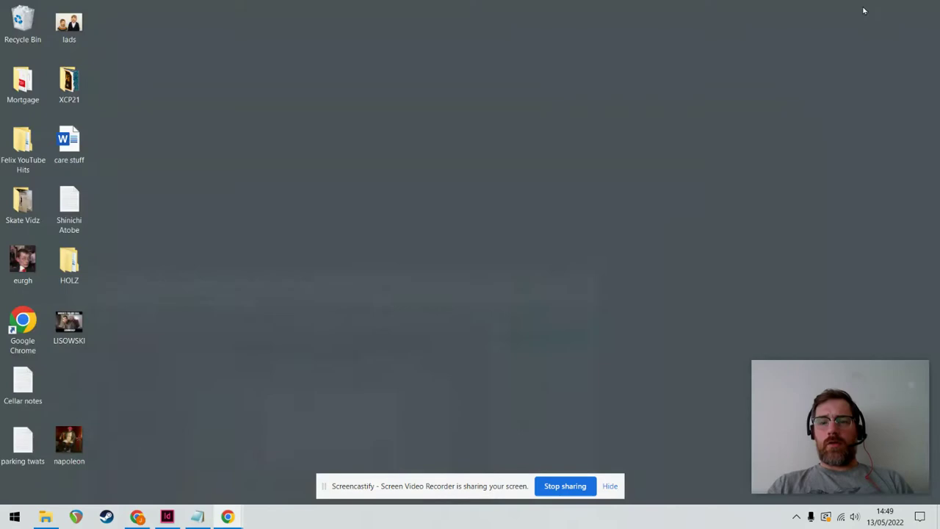
pyautogui.click(46, 517)
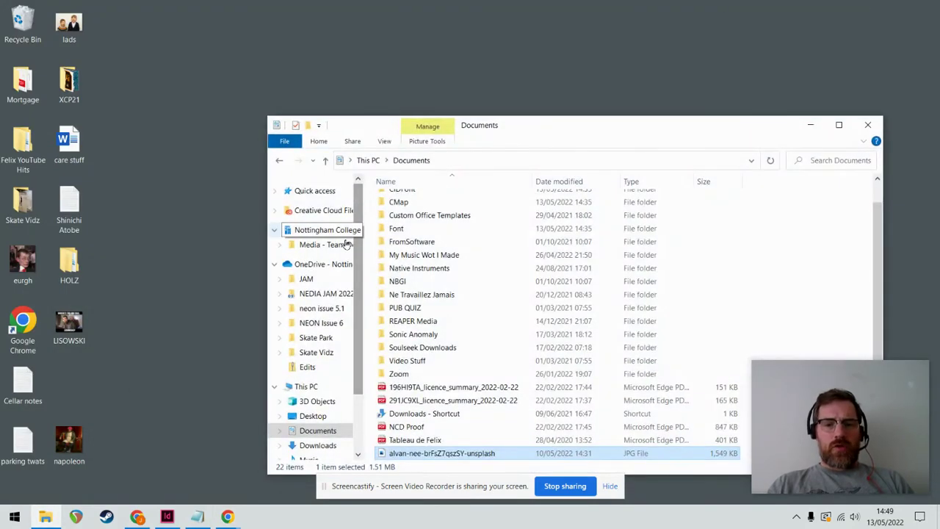
pyautogui.click(317, 266)
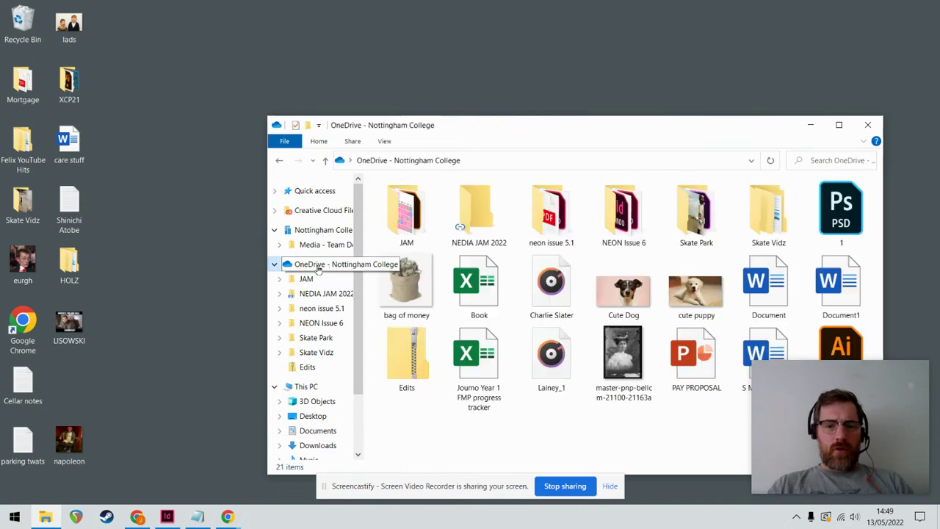
pyautogui.click(312, 323)
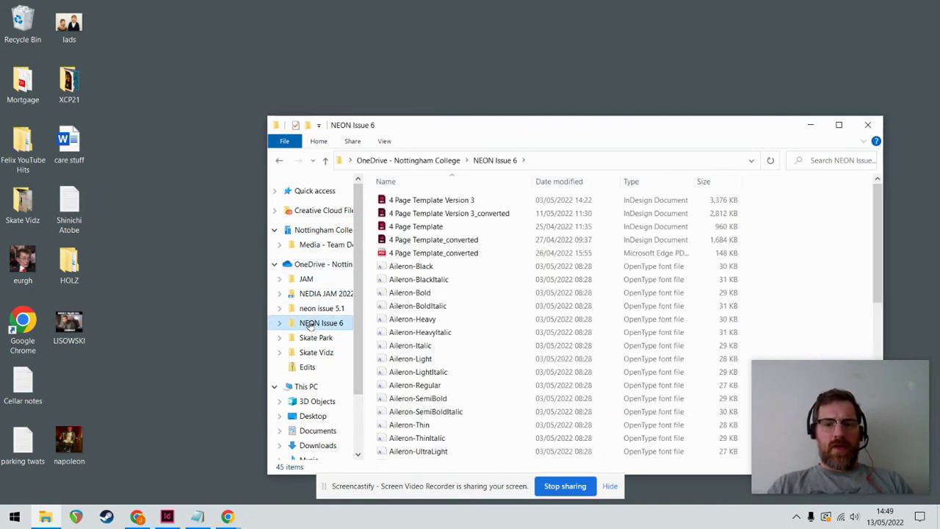
pyautogui.click(418, 165)
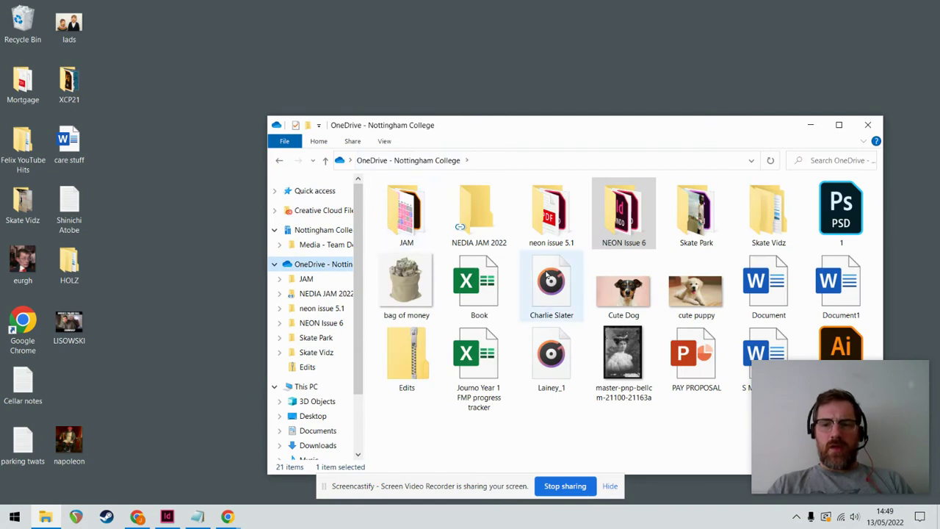
pyautogui.click(619, 213)
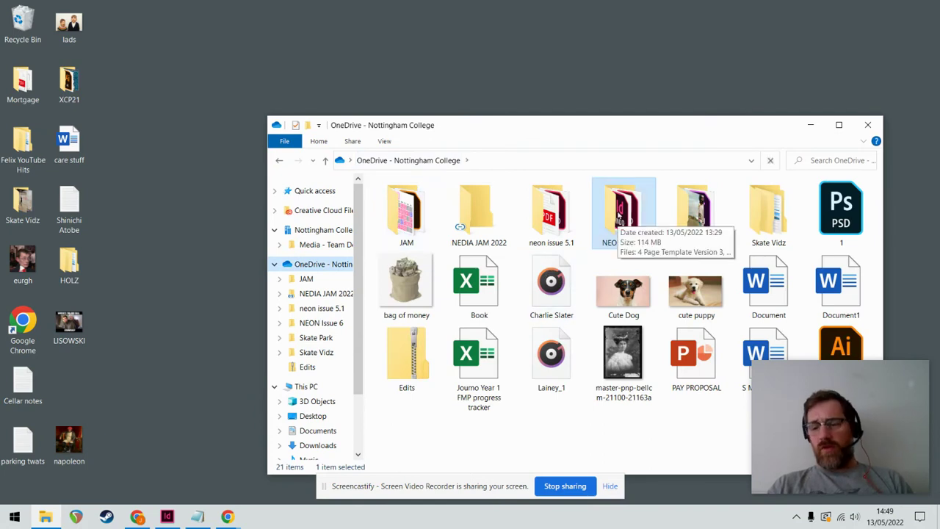
# Step: Use 7-Zip's Add to "NEON Issue 6.zip" on the NEON Issue 6 folder's right-click menu
pyautogui.doubleClick(619, 213)
pyautogui.rightClick(619, 215)
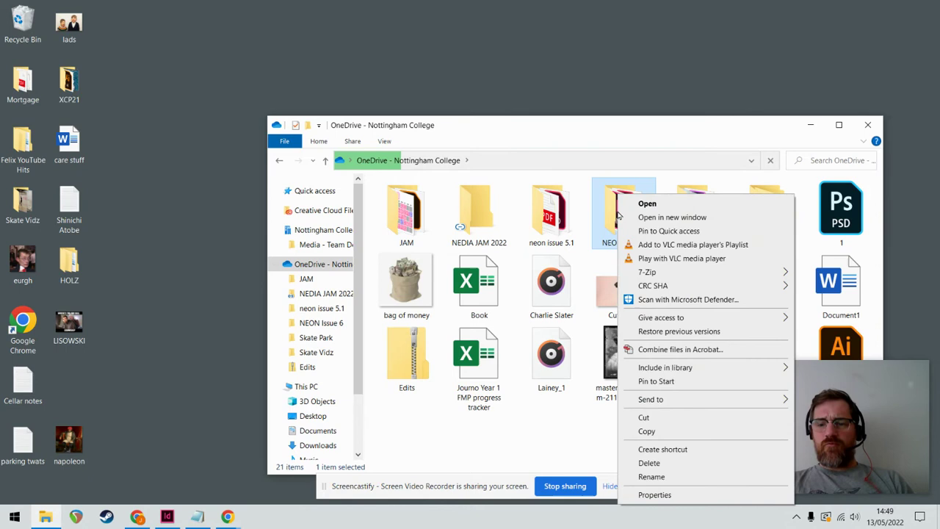
pyautogui.moveTo(676, 272)
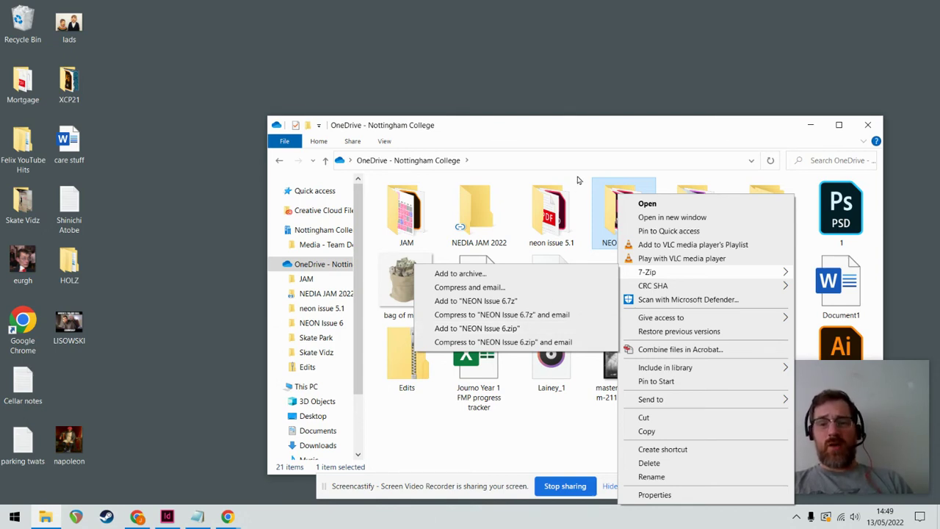
pyautogui.click(585, 131)
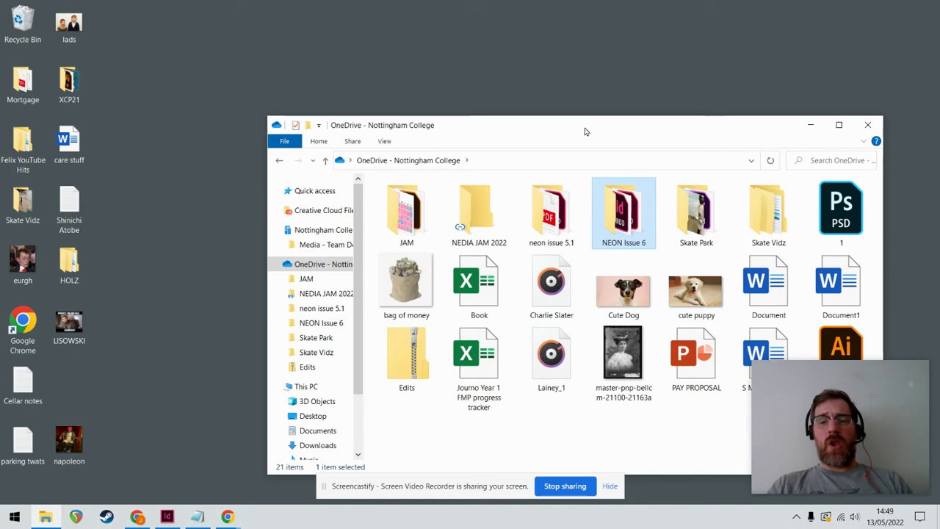
pyautogui.rightClick(623, 246)
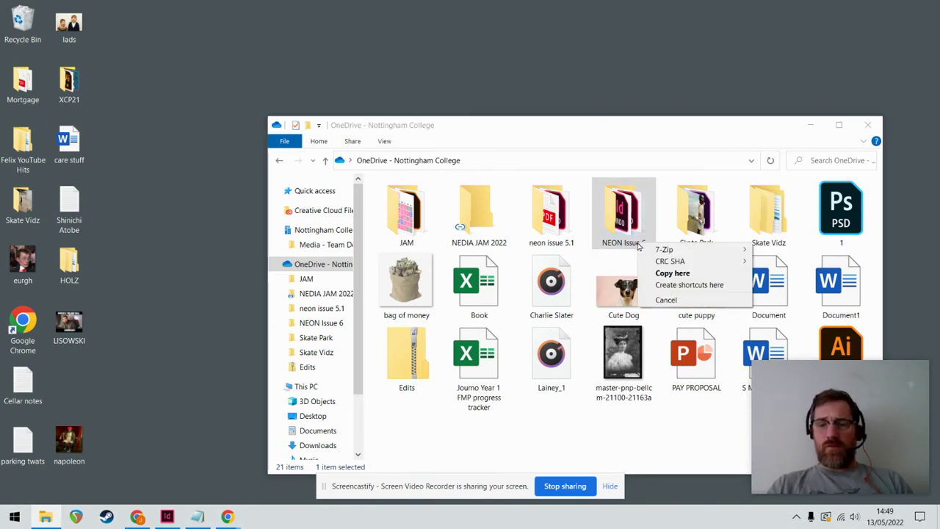
pyautogui.click(623, 213)
pyautogui.rightClick(614, 194)
pyautogui.click(654, 477)
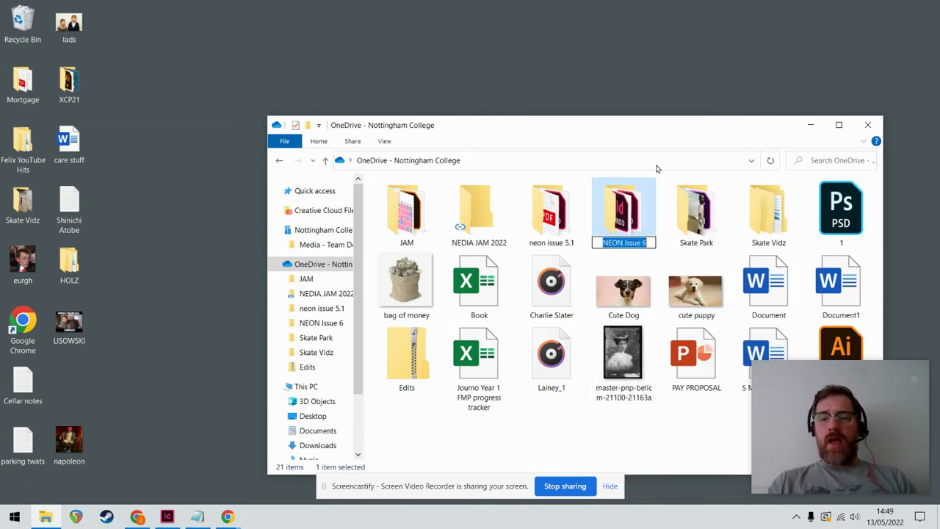
pyautogui.click(623, 189)
pyautogui.rightClick(623, 190)
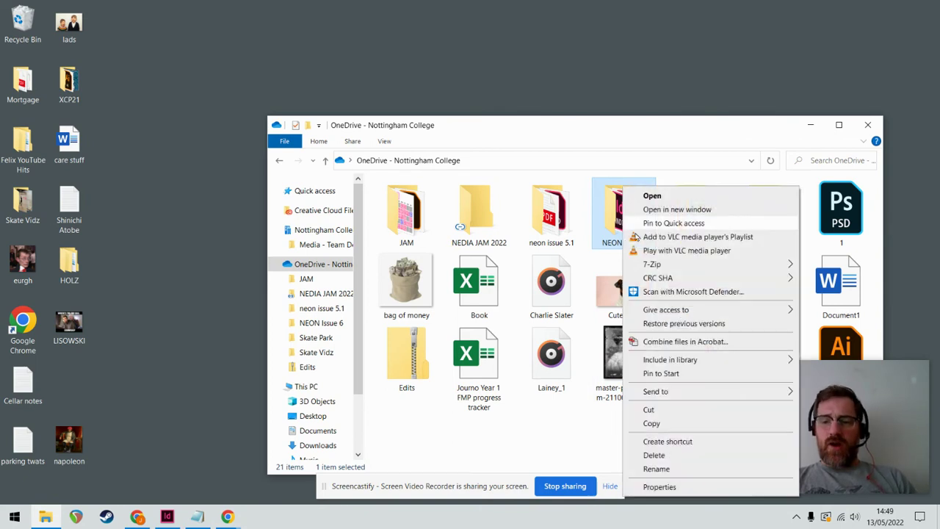
pyautogui.moveTo(705, 265)
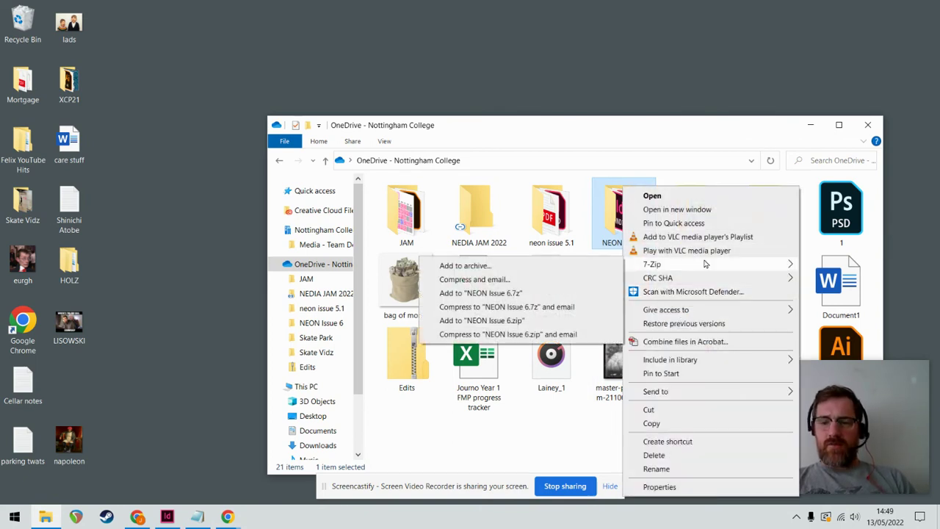
pyautogui.click(476, 321)
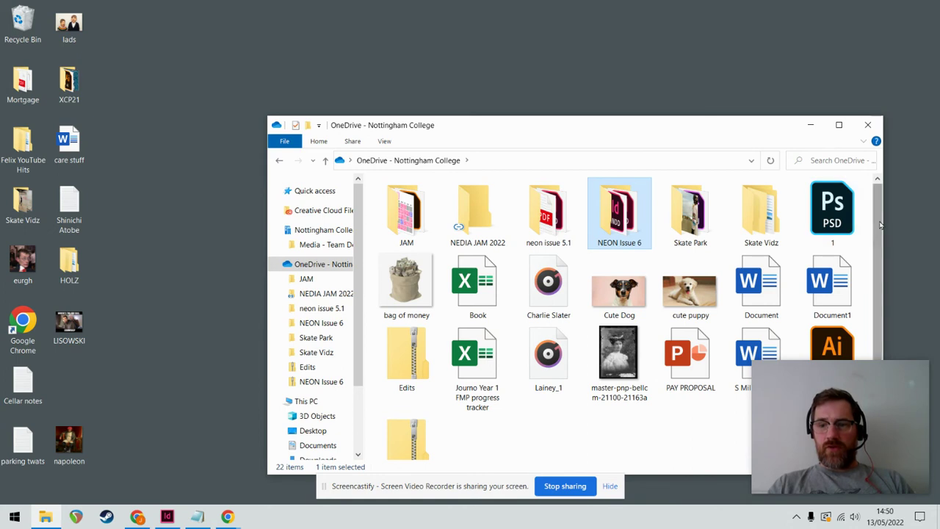
# Step: Select NEON Issue 6.zip in the OneDrive folder and confirm its size is 58.3 MB
pyautogui.scroll(-1, 881, 224)
pyautogui.click(401, 429)
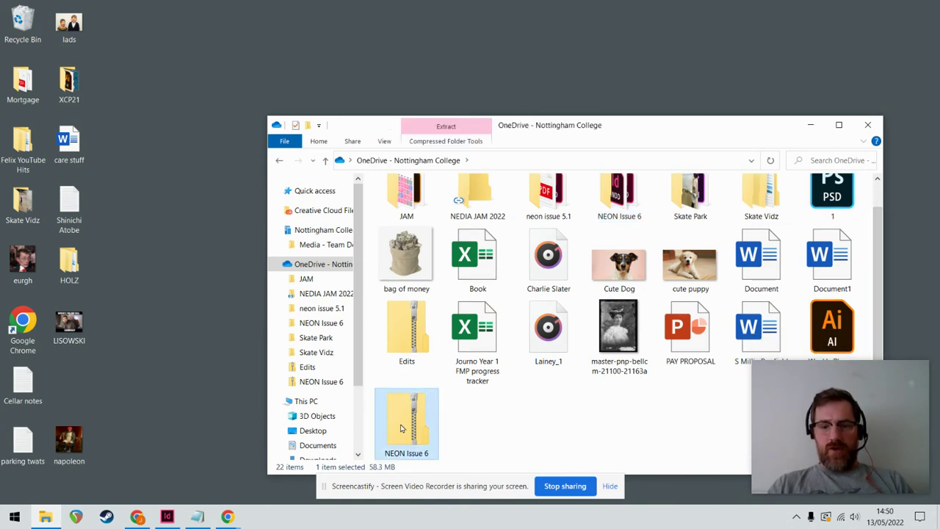